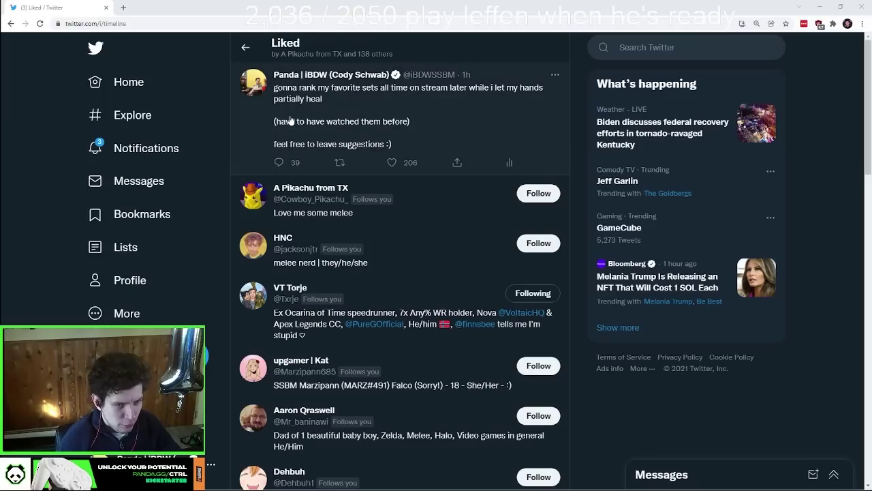
Step: Leave the tweet replies for the Excel workbook and add Armada HBOX GTX beneath the candidate sets in column D
scroll(347, 326, "down", 3)
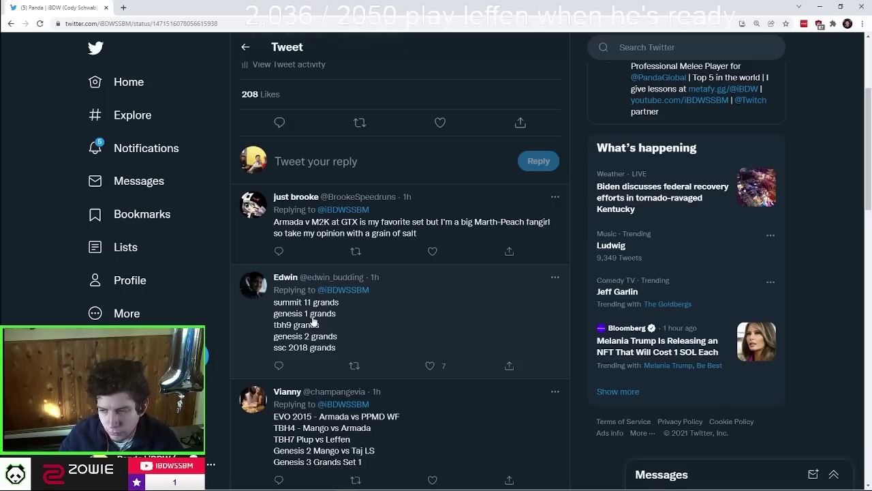
left_click(799, 7)
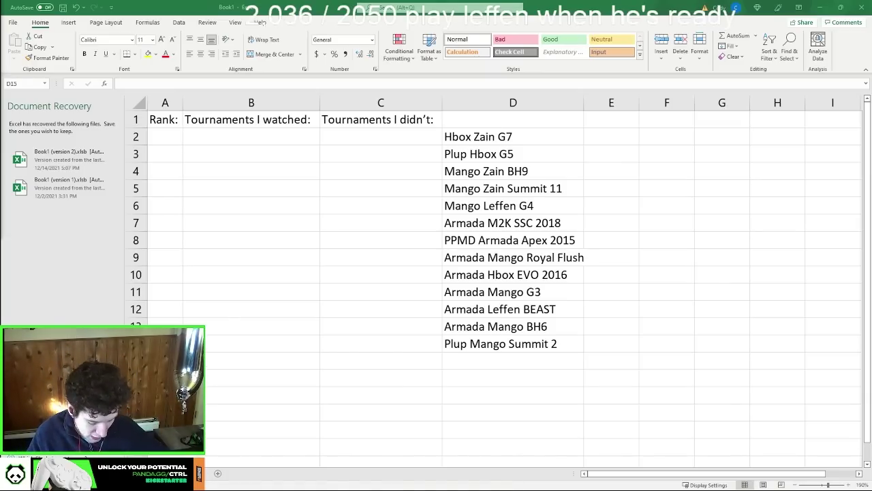
type("Armada HBOX GTX")
Step: Replace the heading in B1 with "Best Sets:"
left_click(212, 120)
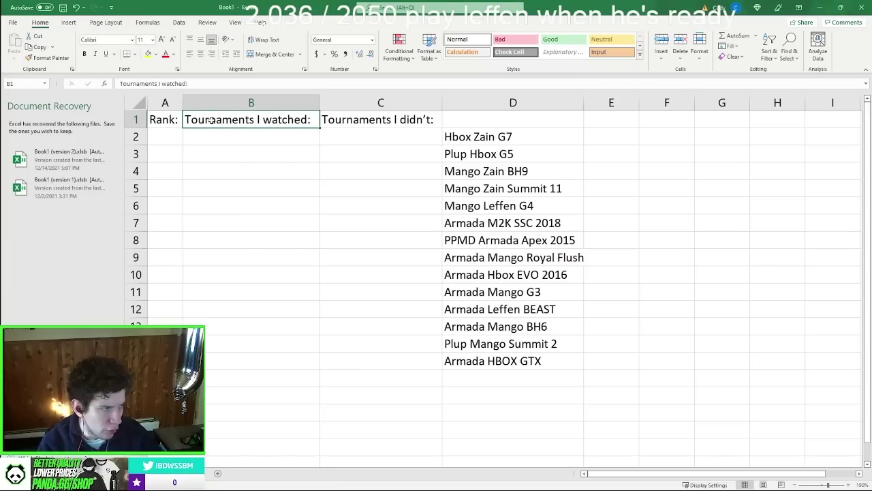
type("Nrd")
key("BackSpace")
key("BackSpace")
key("BackSpace")
type("Best se")
key("BackSpace")
key("BackSpace")
type("Sets:")
key("Tab")
Step: Replace the heading in C1 with "Favorite Sets:"
type("Favorite SEts")
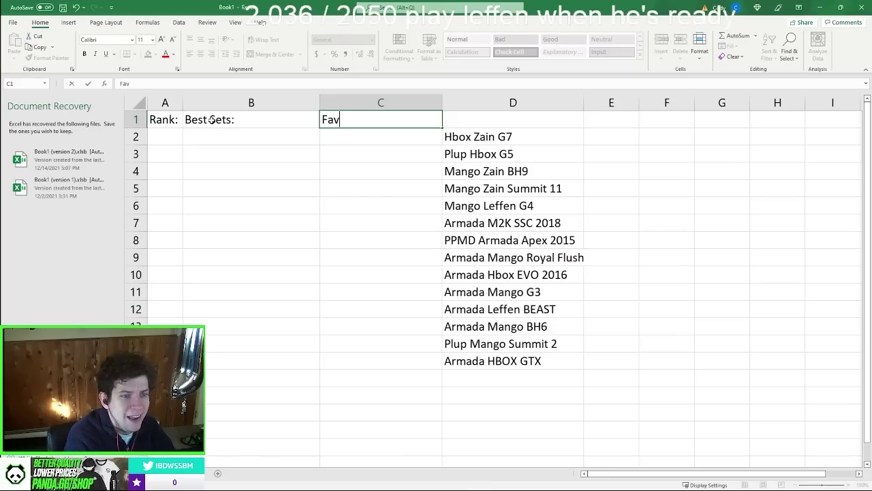
key("BackSpace")
key("BackSpace")
key("BackSpace")
type("ets:")
key("Return")
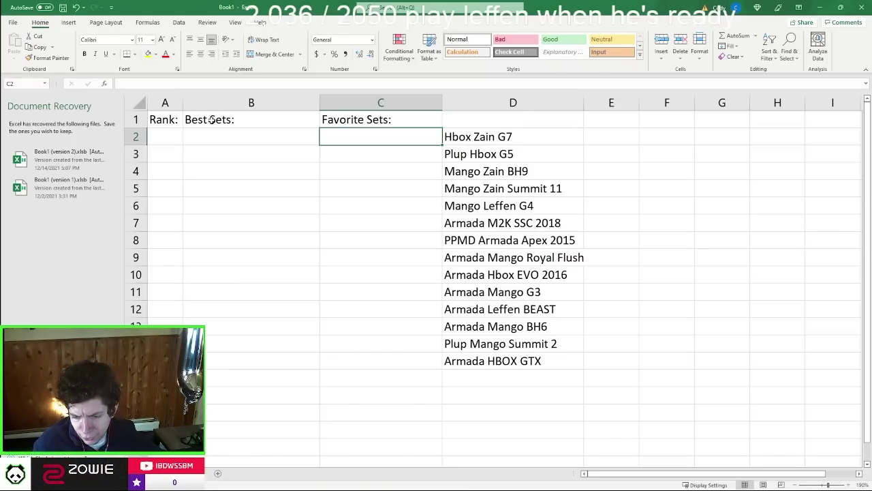
Step: Enter Mango Zain Summit 11 as the first entry under Best Sets in B2
left_click(220, 130)
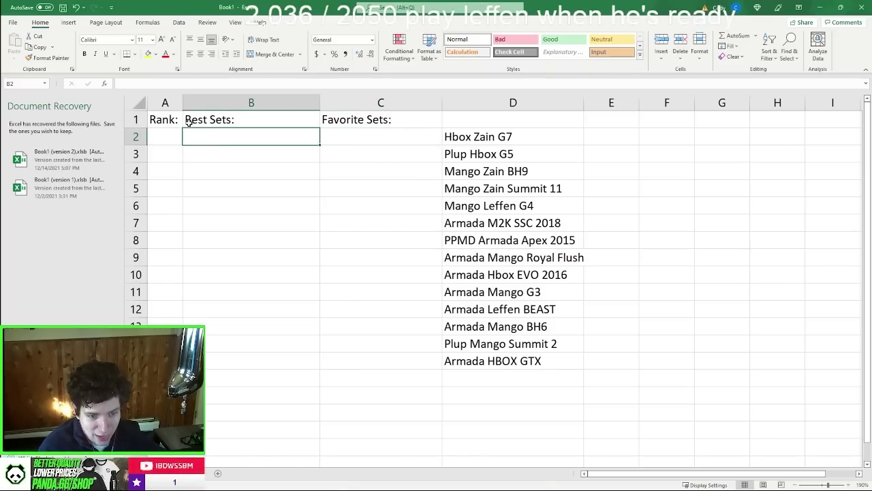
type("Mango Zain Summit 11")
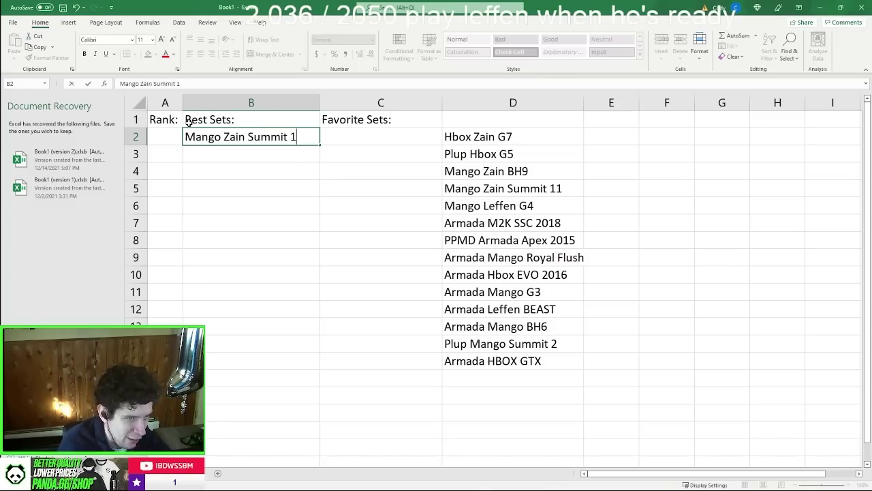
key("Return")
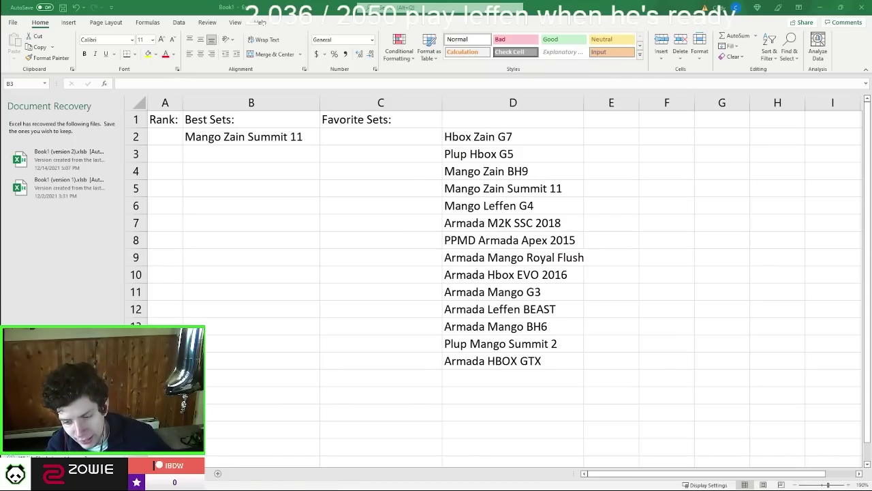
left_click(239, 154)
key("Up")
key("Up")
left_click(238, 137)
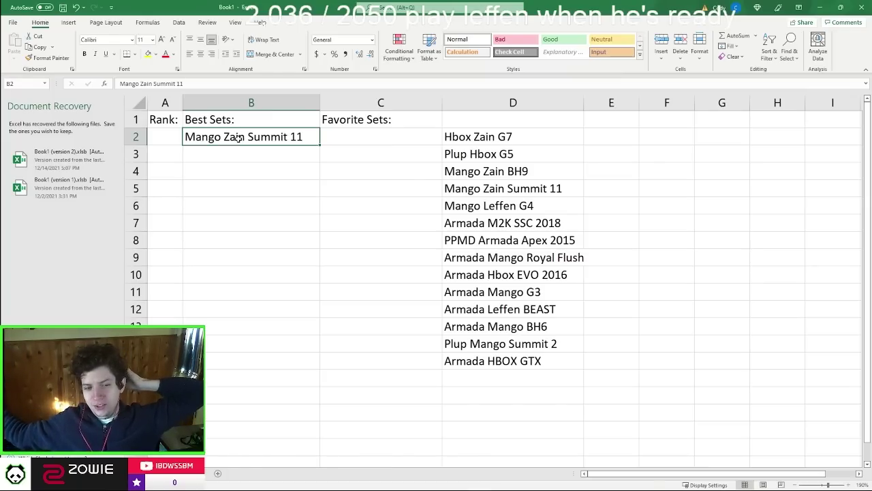
left_click(239, 154)
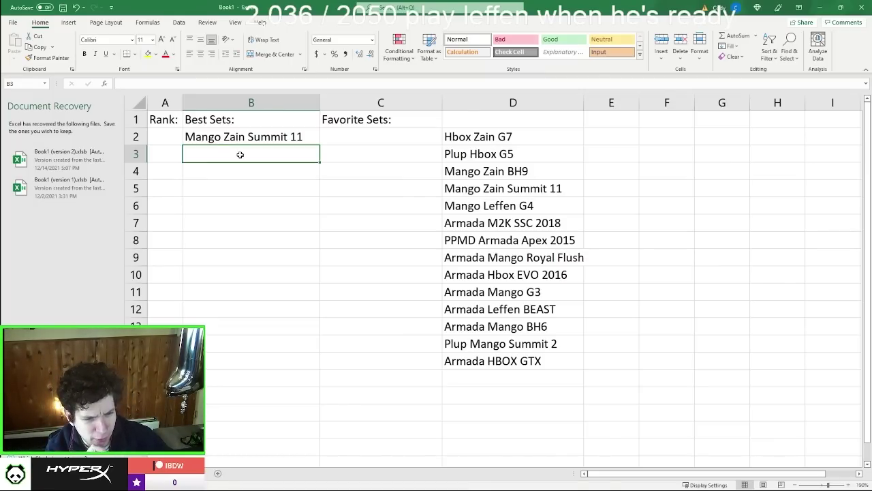
Step: Clear the "Rank:" heading from cell A1
left_click(169, 118)
key("Delete")
Step: Enter Hbox Armada Evo 2016 as the second Best Sets entry in B3
left_click(219, 159)
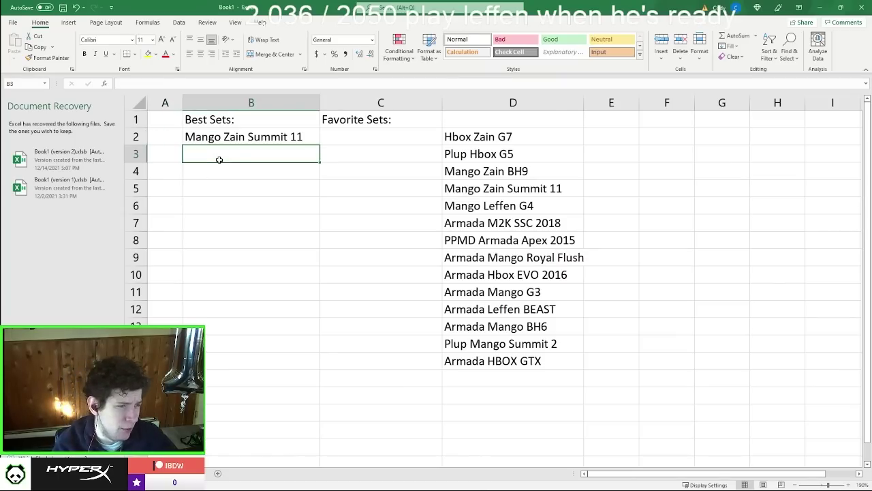
type("Armada Hbox")
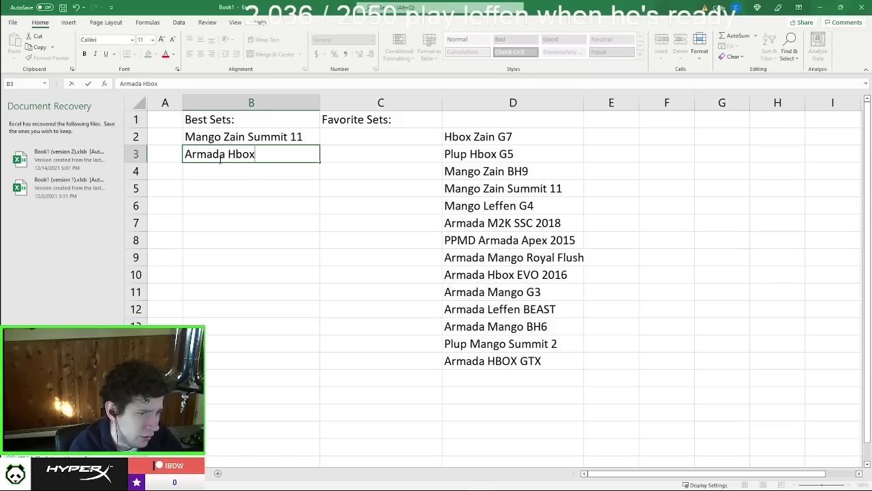
key("BackSpace")
key("BackSpace")
key("BackSpace")
key("BackSpace")
key("BackSpace")
key("BackSpace")
key("BackSpace")
key("BackSpace")
key("BackSpace")
key("BackSpace")
key("BackSpace")
type("Hbox Armada Evo 2016")
key("Return")
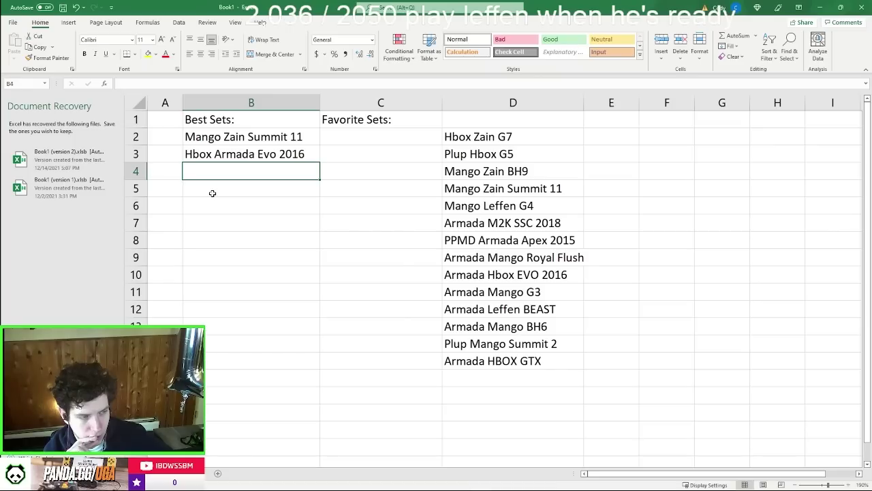
Step: Enter Mango Armada Royal Flush in B4 and Armada M2K SSC in B5, widening column B to fit
type("Mango Armada Royal Flush")
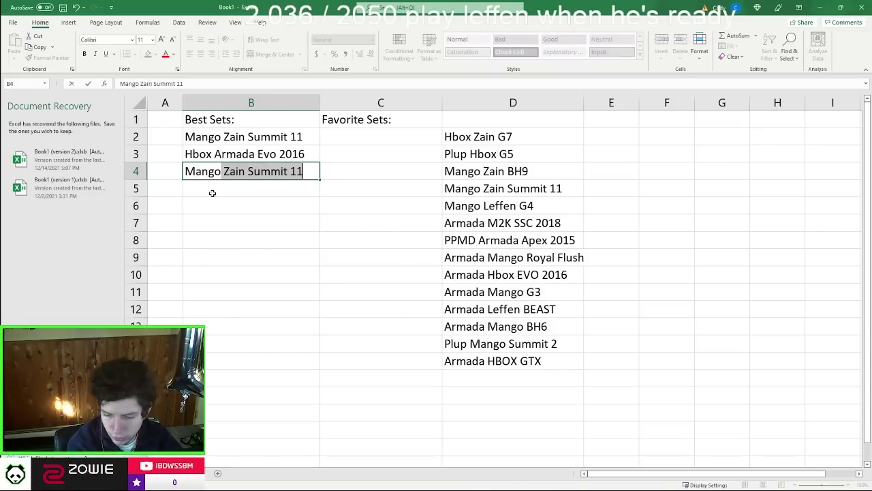
key("Return")
left_click_drag(319, 109, 334, 109)
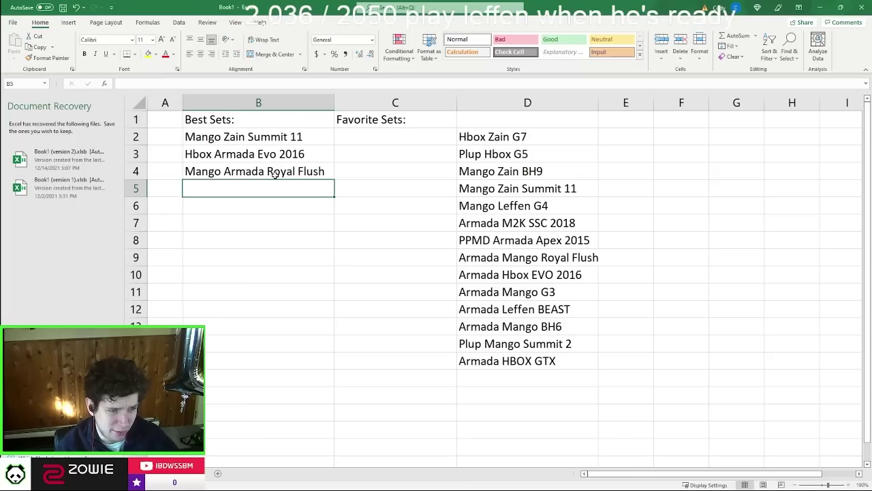
type("Armada M2K SSC")
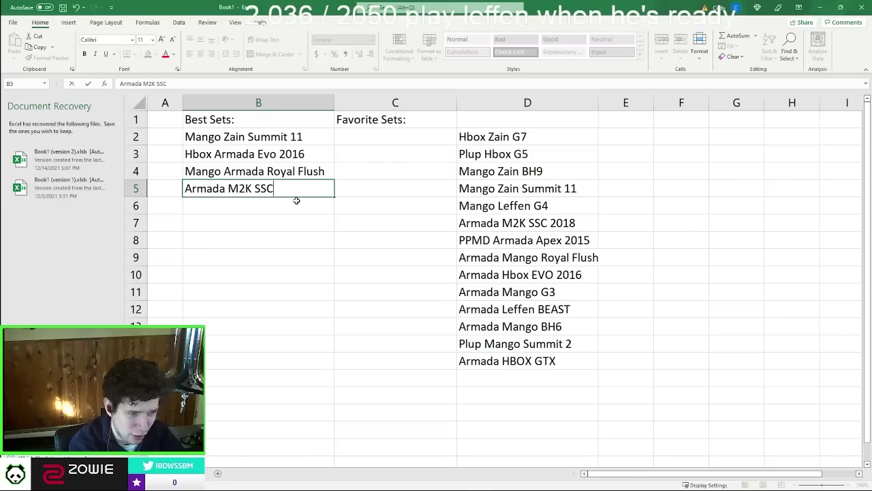
key("Return")
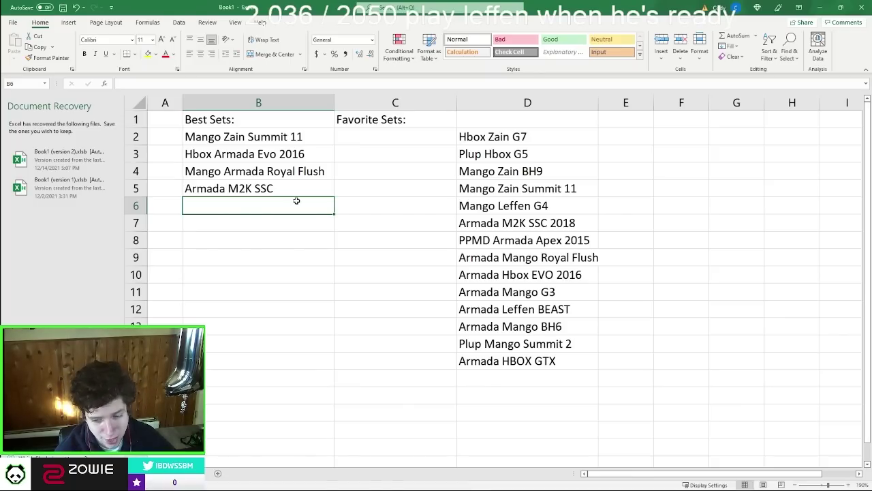
left_click(290, 140)
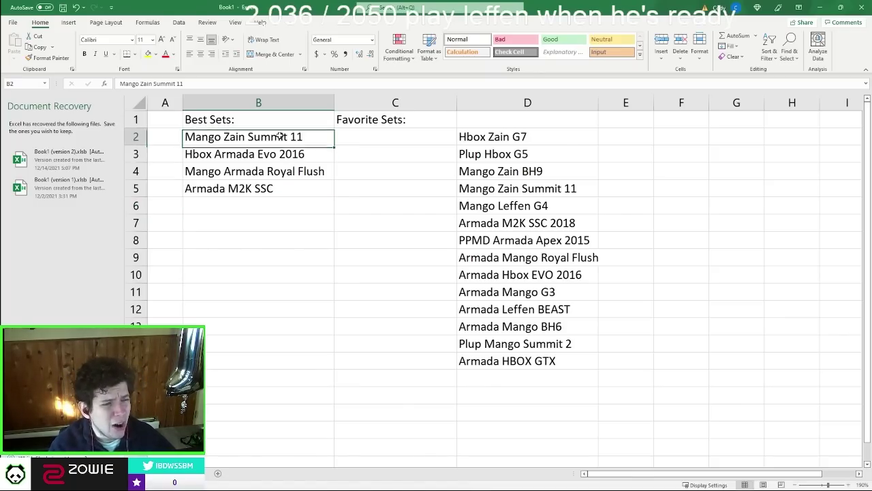
left_click(265, 170)
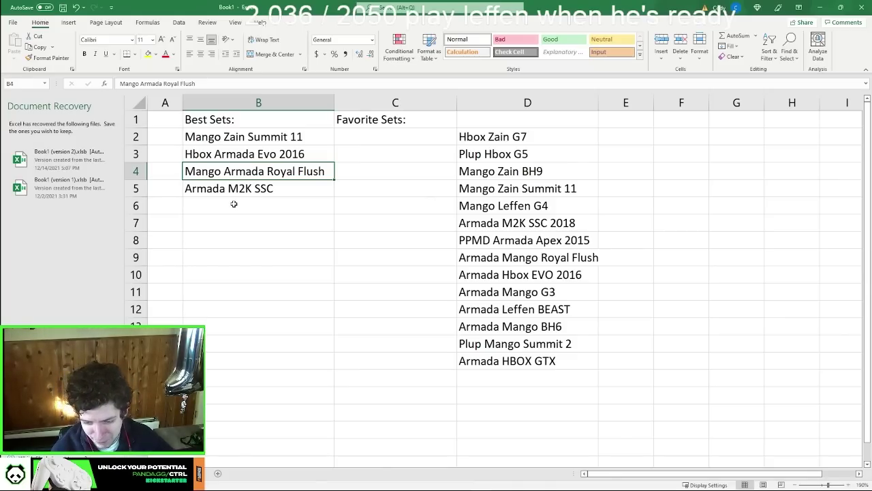
left_click(250, 193)
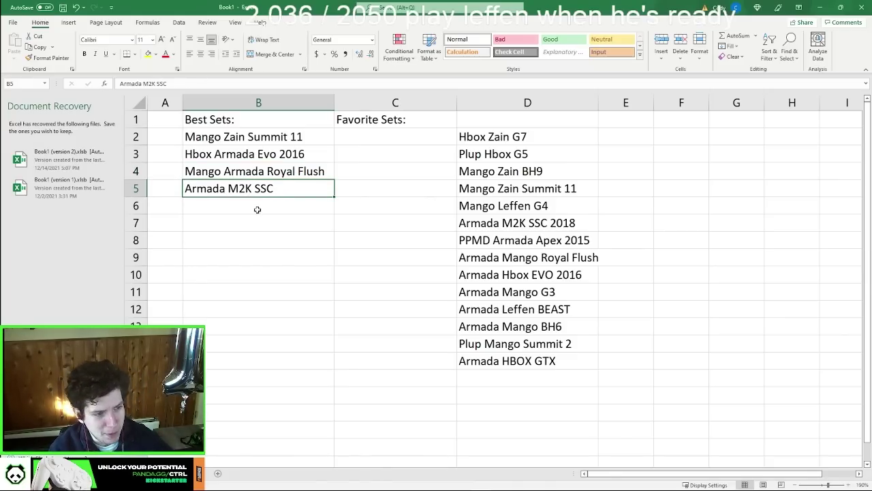
left_click(261, 207)
left_click(264, 219)
left_click_drag(264, 220, 329, 216)
left_click(254, 233)
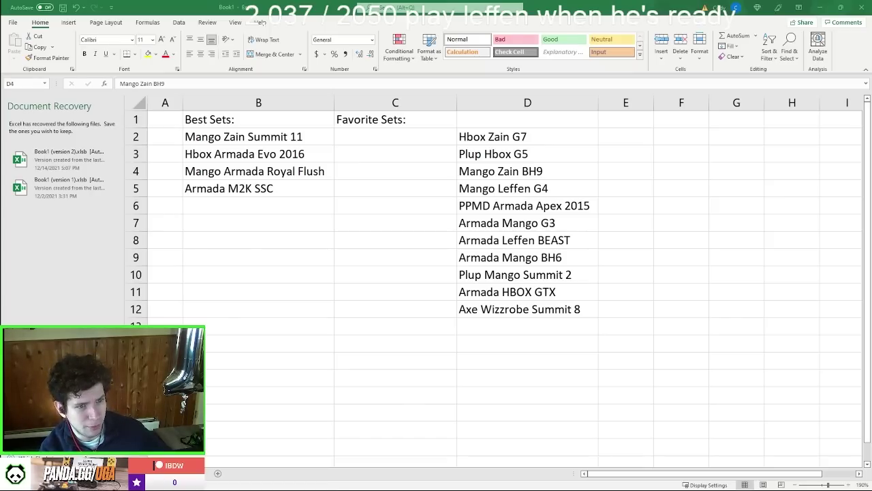
Step: Review the four ranked Best Sets entries against the remaining candidate sets in column D
key("alt+Tab")
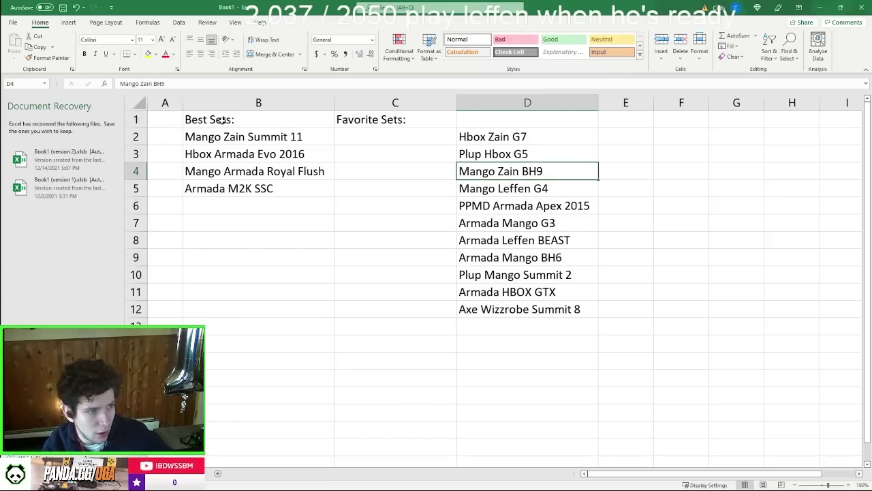
left_click(245, 154)
left_click_drag(232, 136, 268, 191)
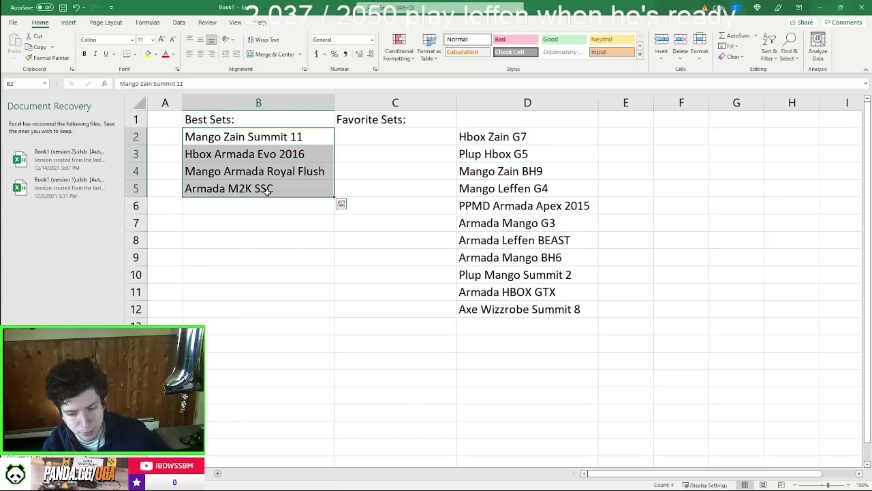
left_click(517, 206)
left_click(498, 188)
left_click(495, 171)
left_click(484, 154)
left_click(486, 136)
left_click(494, 176)
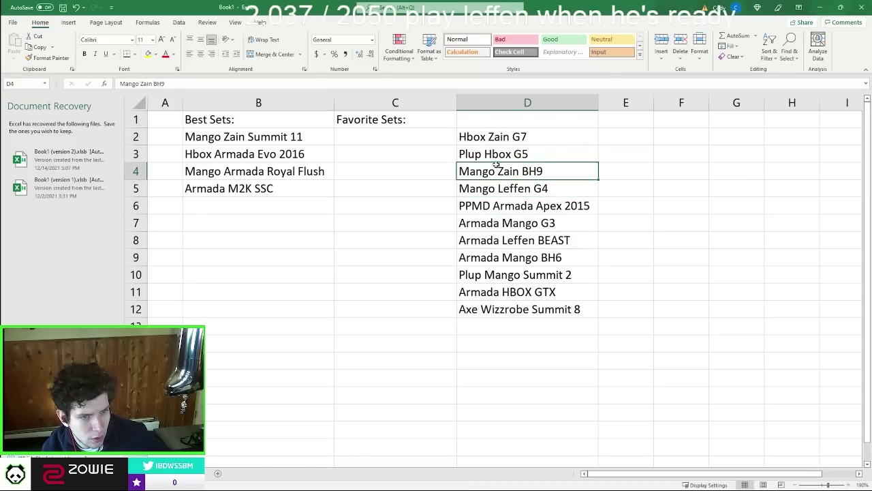
Step: Move Plup Hbox G5 from D3 to B6 and shift the candidates below it up to close the gap
left_click(498, 156)
key("ctrl+c")
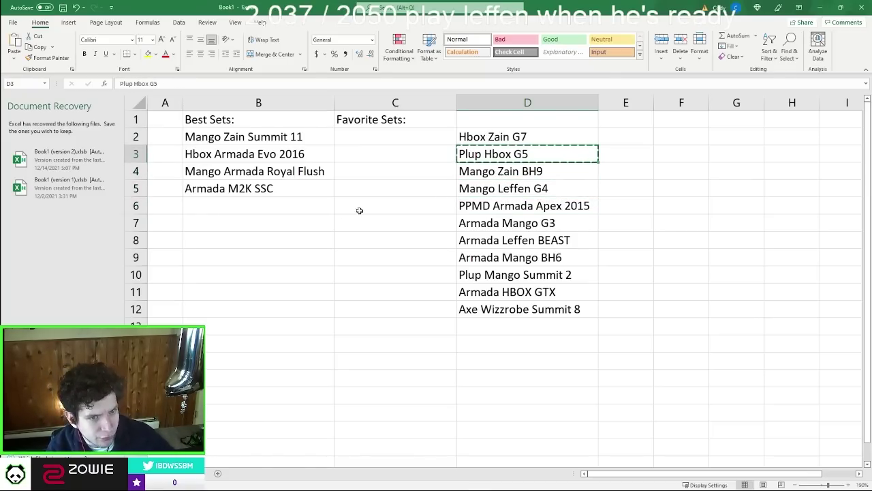
left_click(261, 207)
key("ctrl+v")
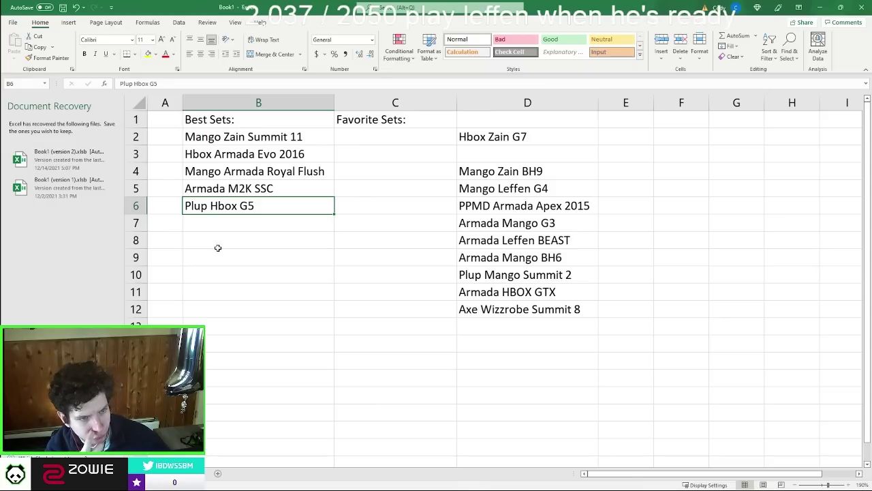
mouse_move(509, 170)
left_mouse_down()
mouse_move(494, 310)
mouse_move(506, 157)
left_mouse_up()
left_click(430, 248)
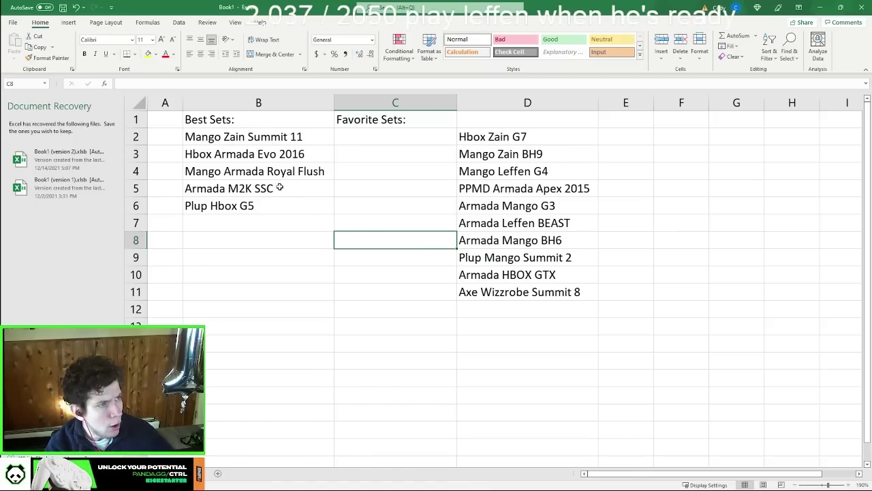
left_click(306, 136)
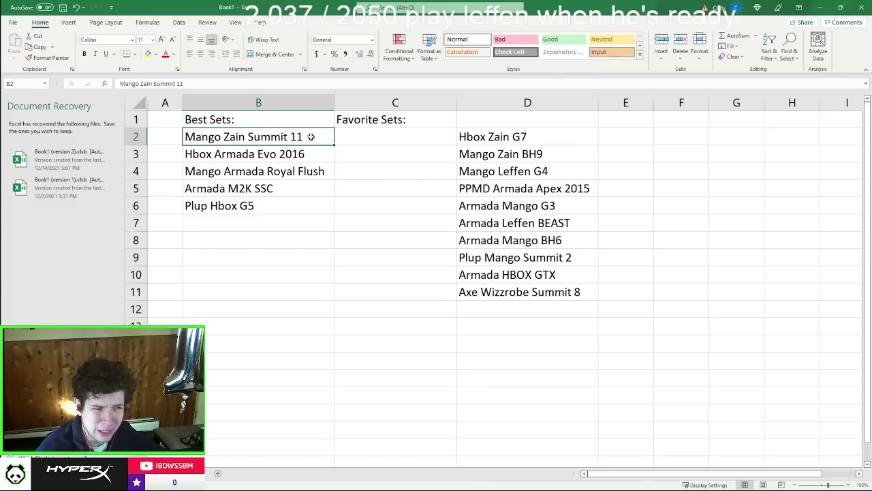
left_click(273, 170)
left_click(270, 210)
left_click(267, 177)
left_click(267, 189)
left_click(290, 151)
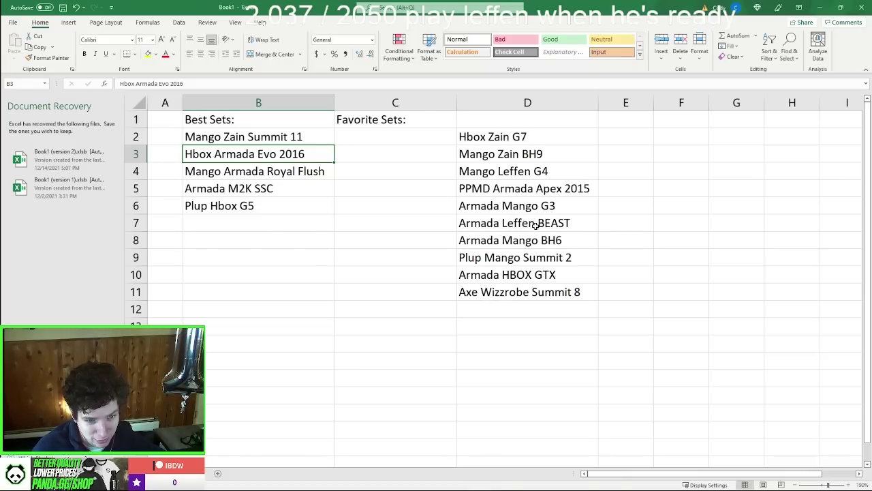
Step: Move Hbox Zain G7 from the candidate list in column D to B7 under Best Sets
left_click(522, 173)
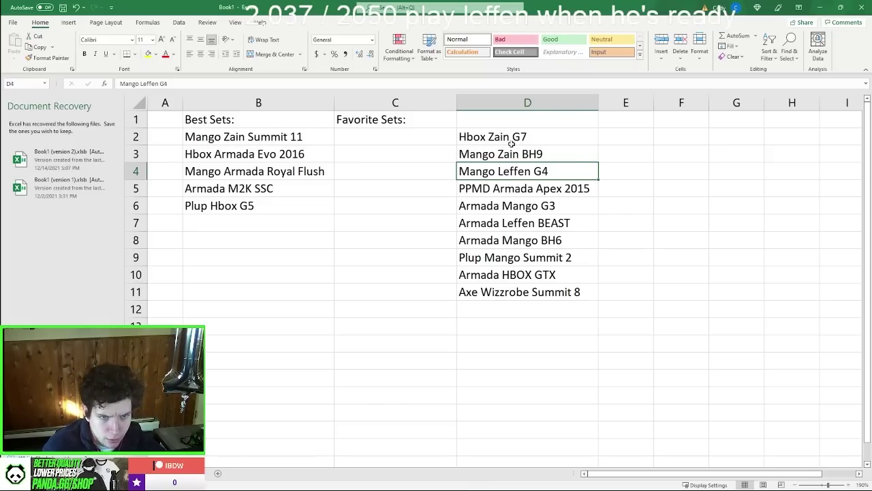
left_click(513, 139)
key("ctrl+x")
left_click(273, 226)
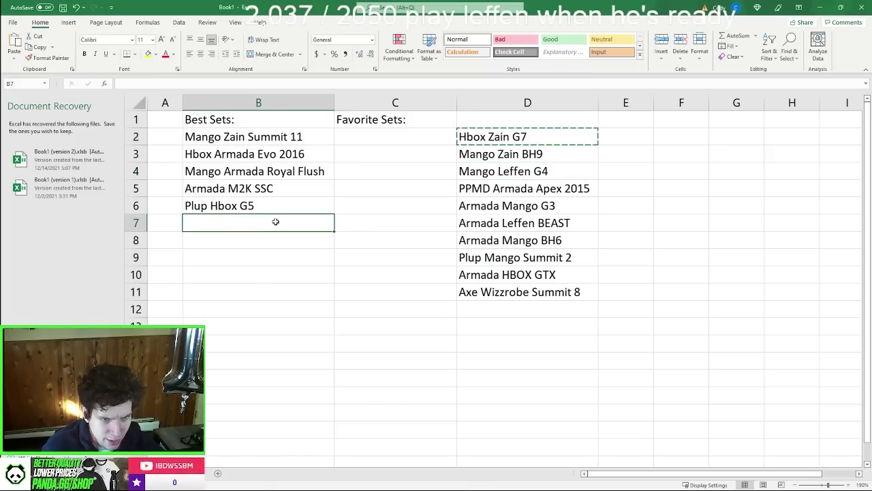
key("ctrl+v")
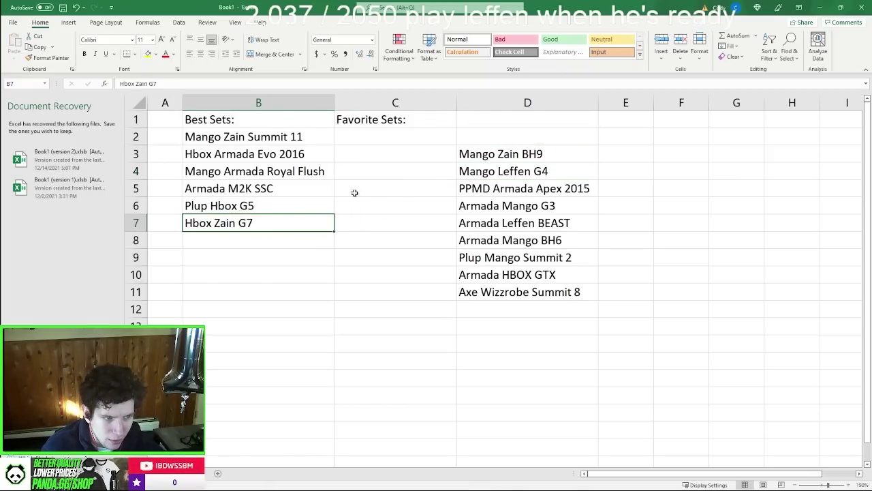
Step: Move Mango Zain BH9 from D3 to B8 under Best Sets
left_click(477, 155)
key("ctrl+x")
left_click(267, 238)
key("ctrl+v")
Step: Shift the remaining candidate sets in column D up so the list starts in D1
left_click_drag(482, 179, 479, 286)
left_click_drag(484, 163, 491, 127)
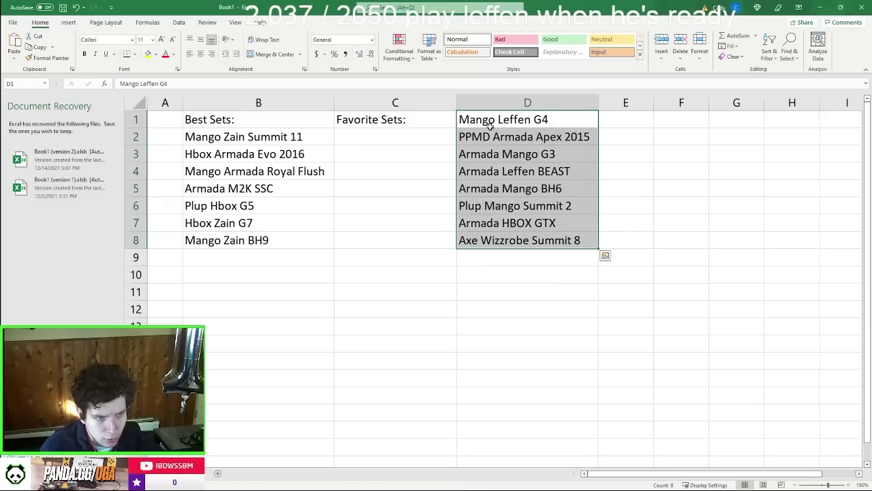
left_click(407, 201)
left_click(239, 240)
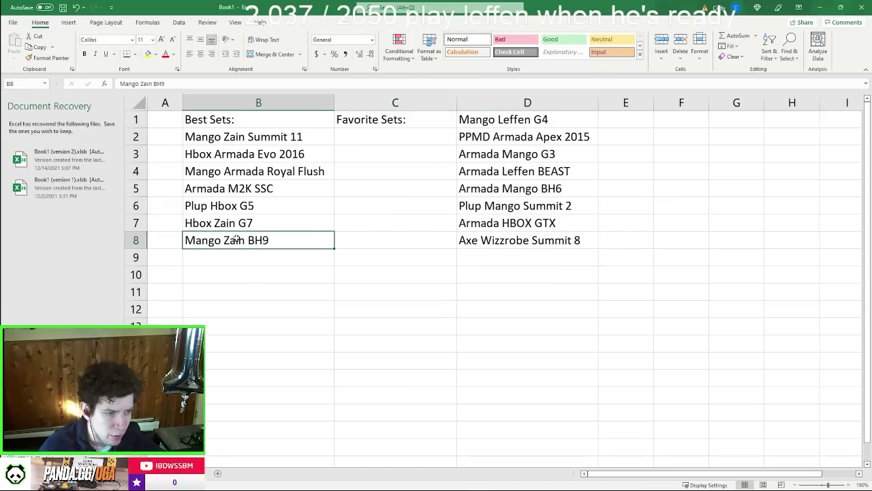
key("Up")
left_click(257, 240)
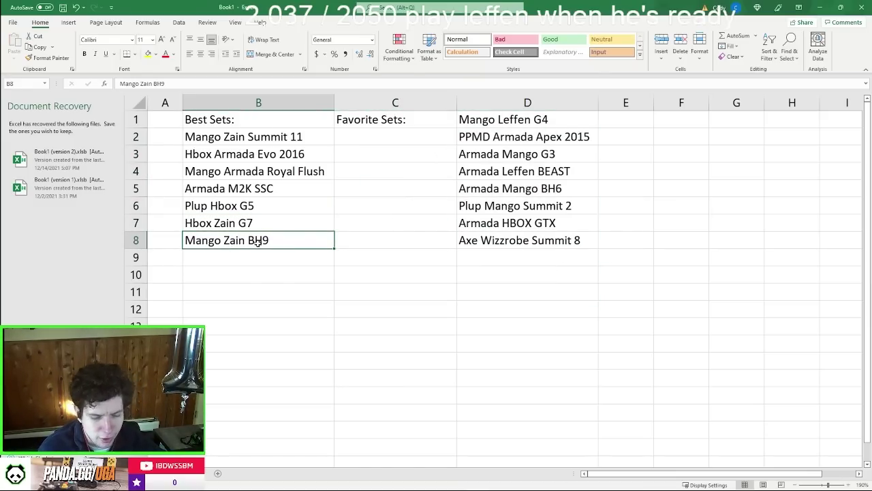
Step: Move PPMD Armada Apex 2015 from D2 to B9 under Best Sets
left_click(245, 224)
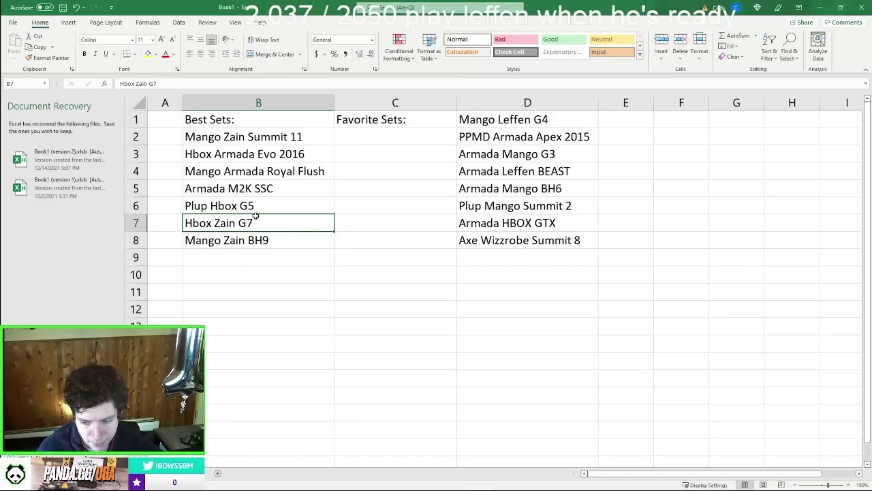
left_click(233, 239)
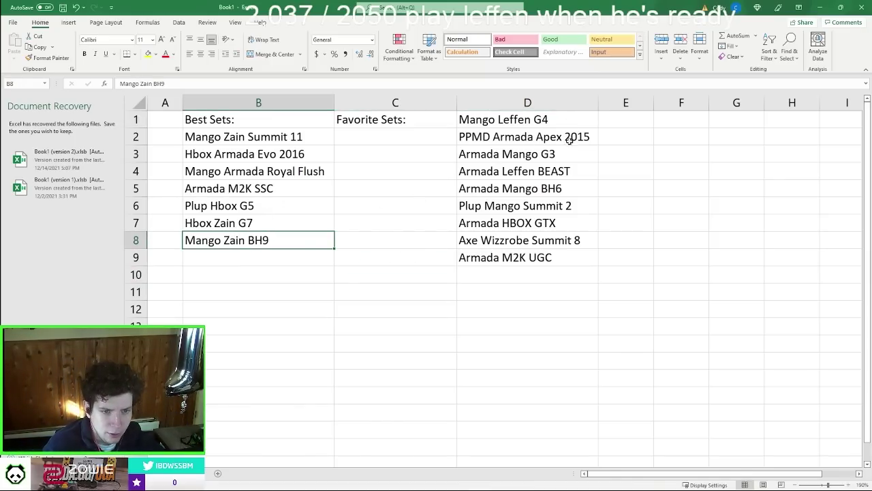
left_click(502, 134)
key("ctrl+x")
left_click(266, 259)
key("ctrl+v")
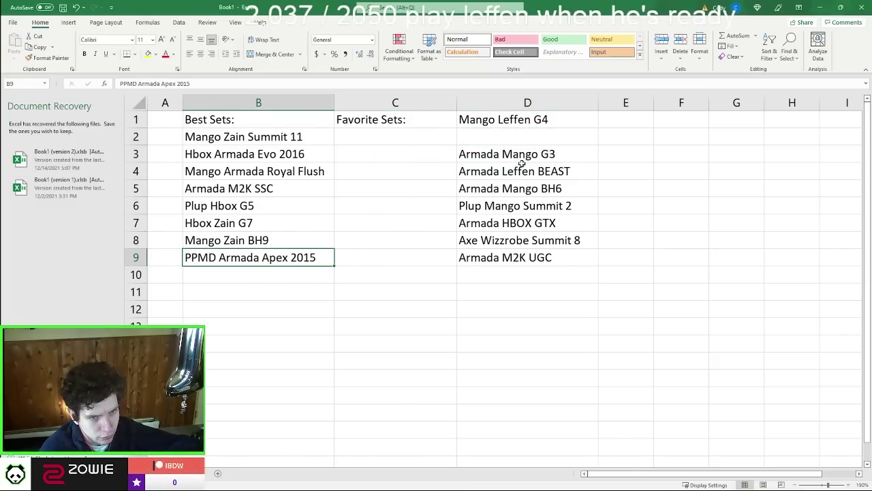
Step: Clear Plup Mango Summit 2 from D6 in the candidate list
left_click_drag(521, 164, 506, 256)
key("super")
key("super")
left_click(500, 207)
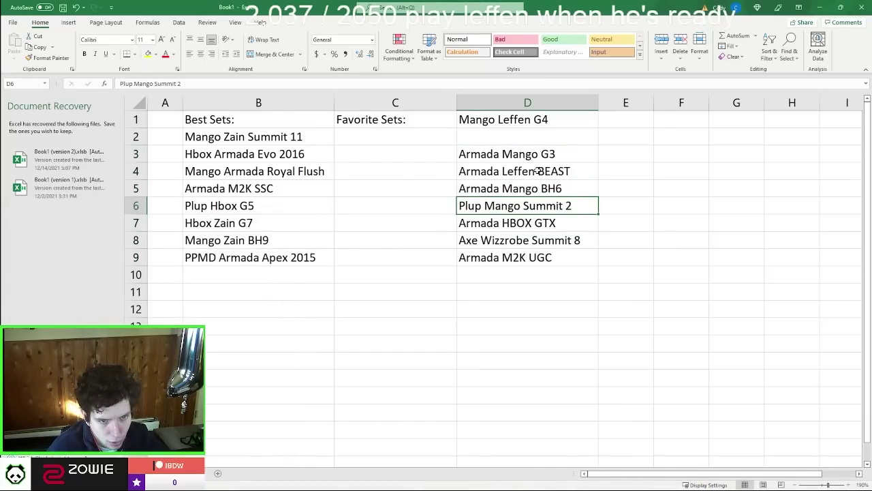
key("BackSpace")
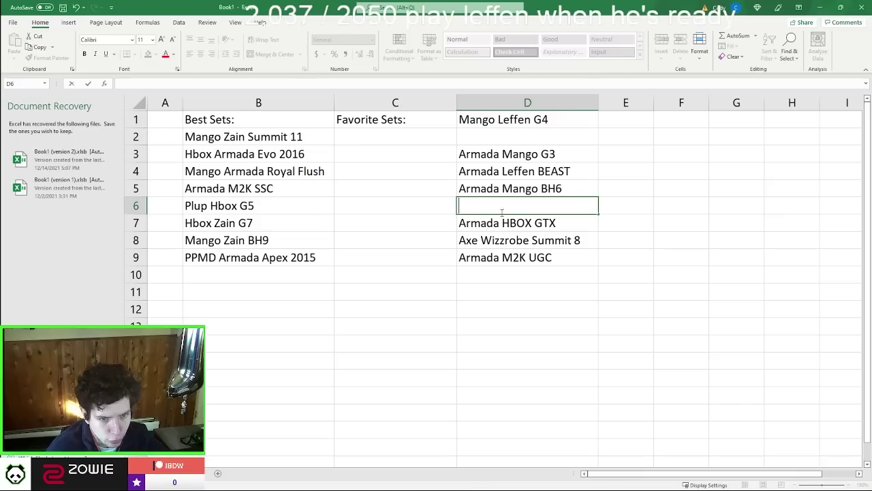
left_click(483, 123)
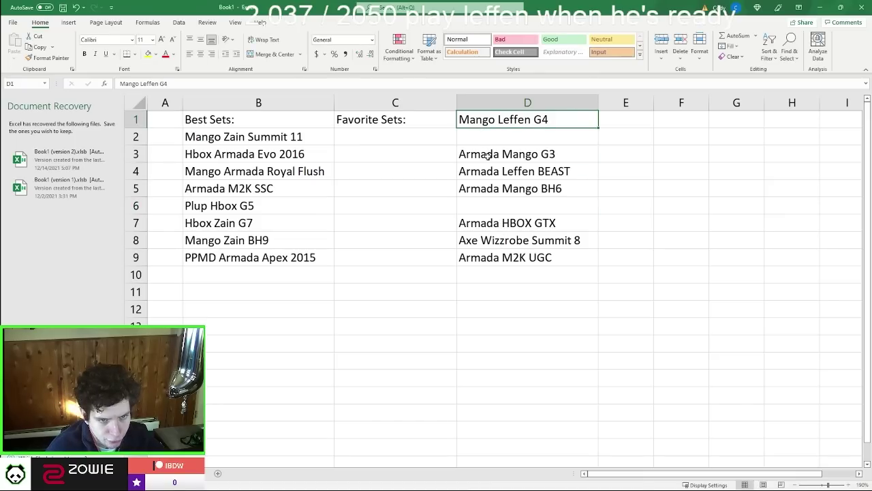
Step: Close the gaps in column D's candidate list, dropping Armada M2K UGC, and bold the headings in B1 and C1
left_click(482, 155)
key("shift+Down")
key("shift+Down")
key("ctrl+c")
key("ctrl+z")
key("ctrl+z")
key("ctrl+z")
key("ctrl+z")
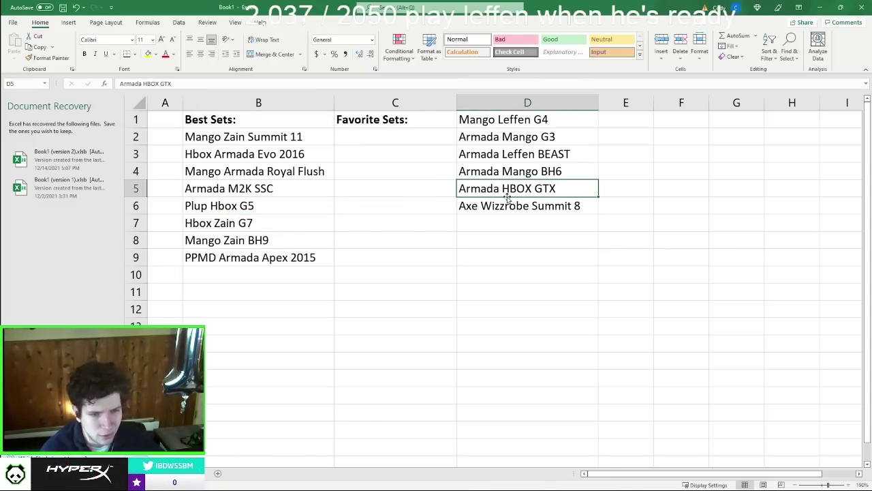
Step: Shift PPMD Armada Apex 2015 down to B10 and move Armada HBOX GTX from D5 to B9
left_click(189, 257)
left_click_drag(188, 257, 245, 277)
left_click(491, 200)
left_click(491, 193)
left_click_drag(491, 197, 302, 256)
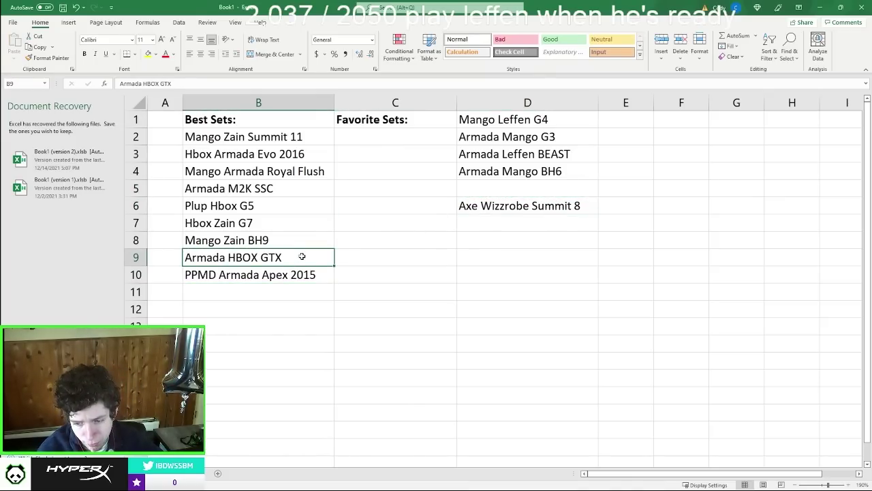
Step: Move Axe Wizzrobe Summit 8 from D6 to D5 to close the gap in the candidate list
left_click(499, 211)
key("ctrl+x")
left_click(486, 188)
key("ctrl+v")
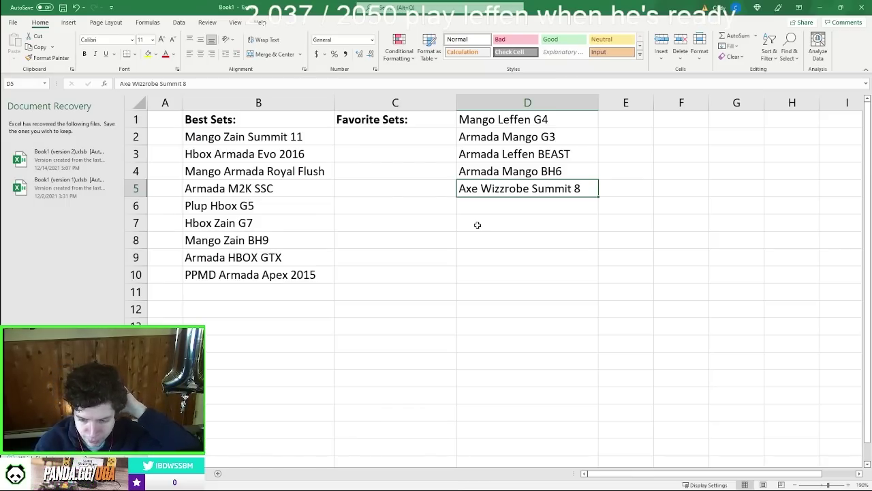
Step: Move PPMD Armada Apex 2015 from B10 to C4 under Favorite Sets and widen column C to fit the text
left_click(273, 275)
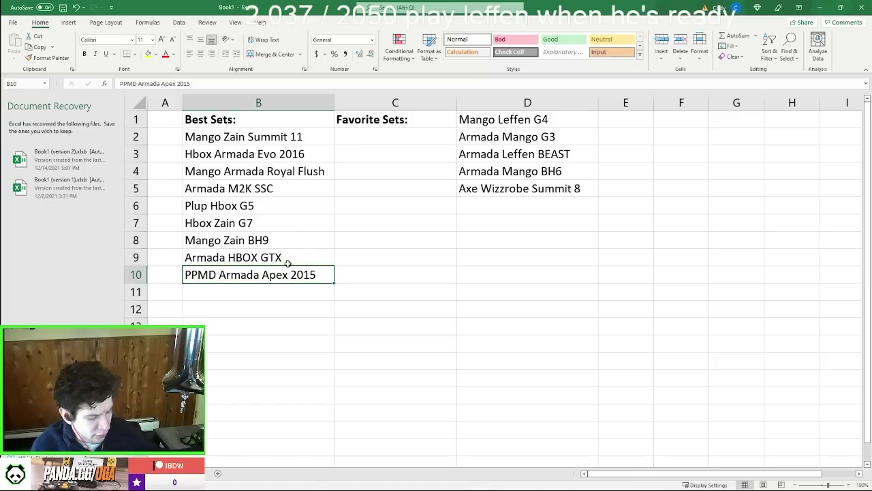
key("ctrl+c")
left_click(382, 173)
key("ctrl+v")
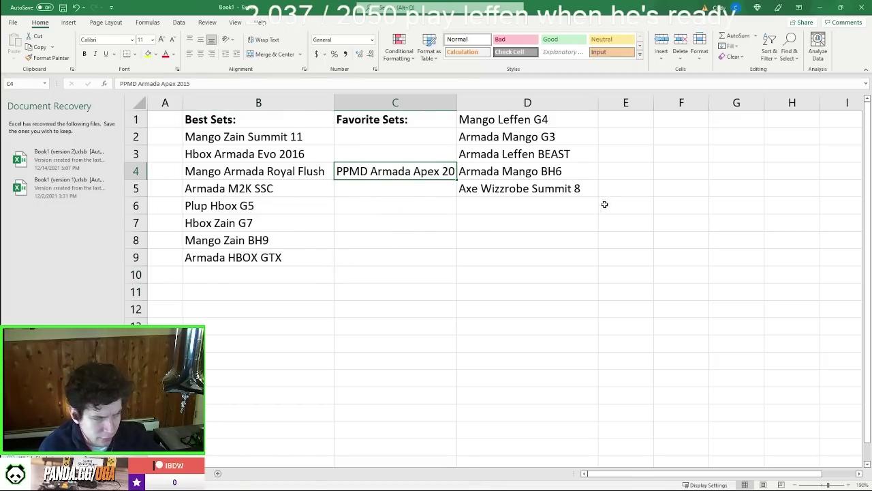
left_click(377, 210)
left_click(389, 182)
left_click(391, 171)
left_click(405, 218)
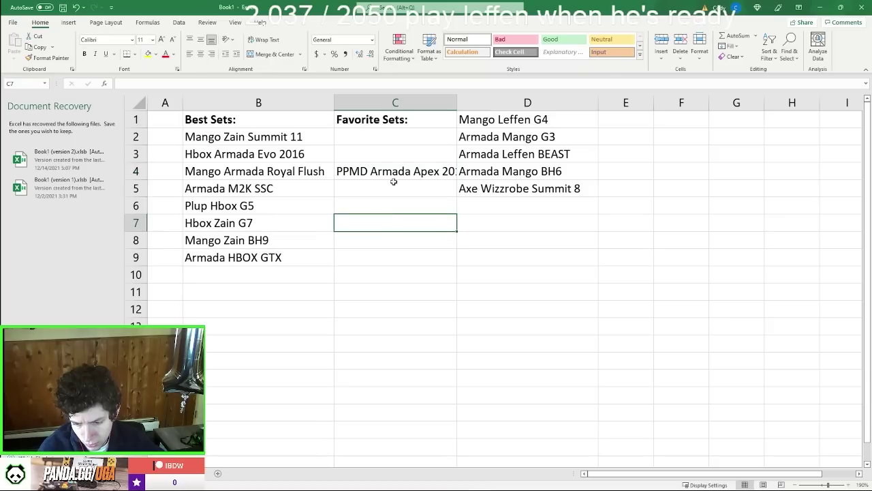
left_click(395, 174)
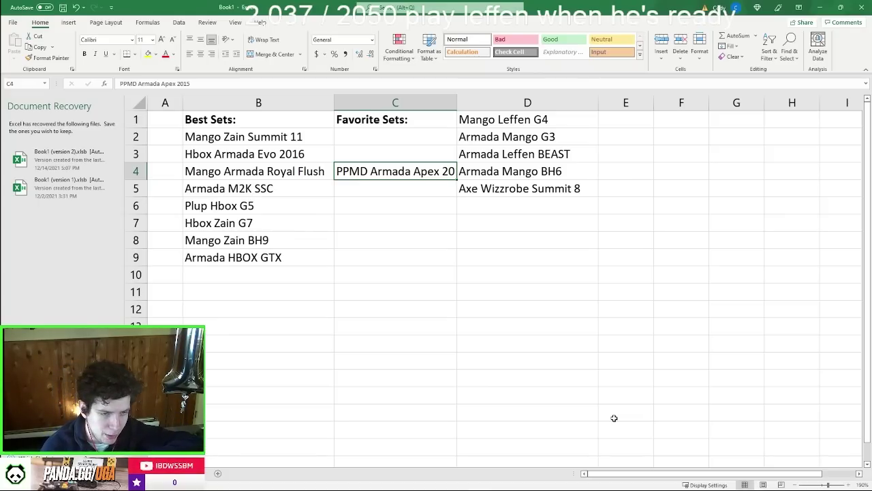
double_click(457, 101)
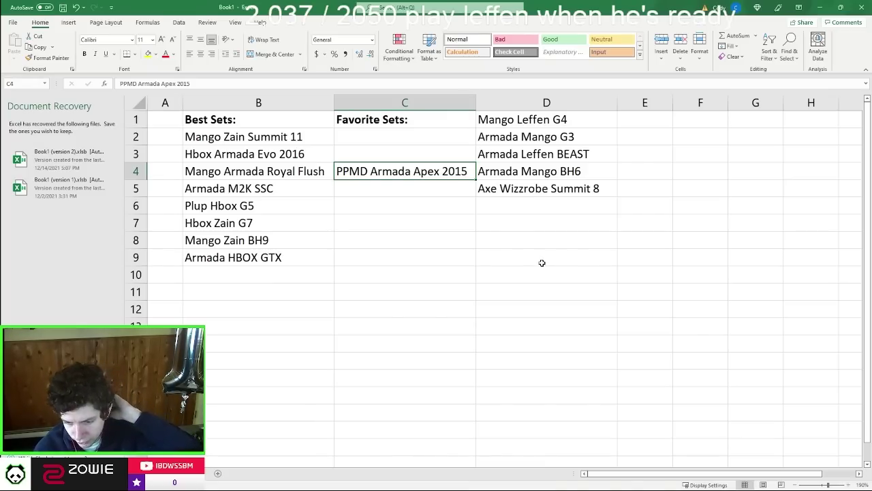
Step: Move Mango Leffen G4 from D1 to B10 under Best Sets
left_click(542, 121)
key("ctrl+x")
left_click(330, 268)
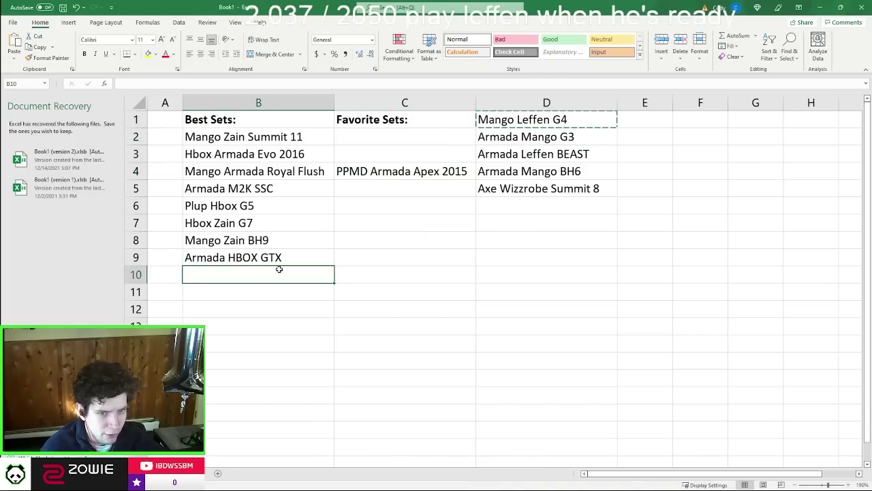
key("ctrl+v")
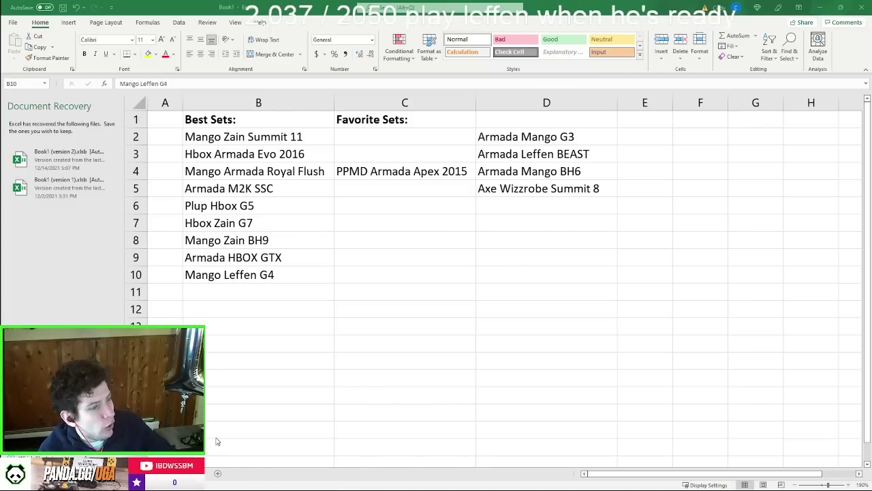
Step: Switch to the browser, search YouTube for "armada mango royal flush" and open the grand finals video
mouse_move(347, 484)
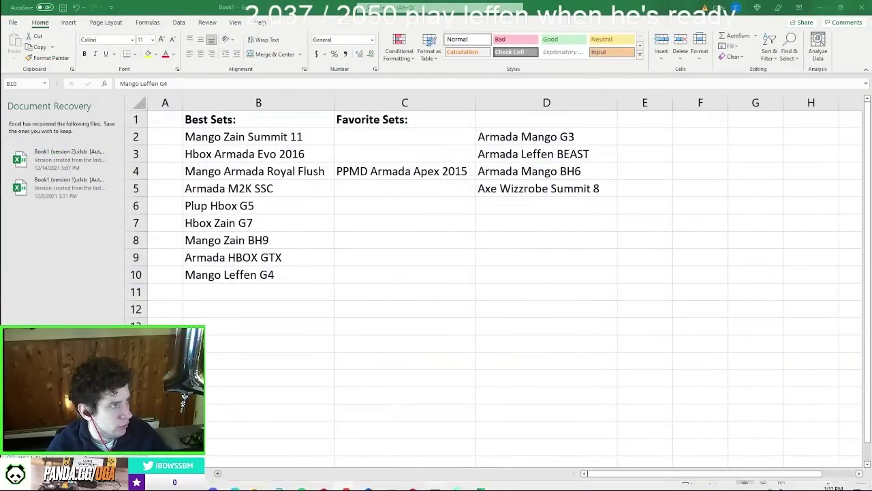
key("super+1")
type("yo")
key("Return")
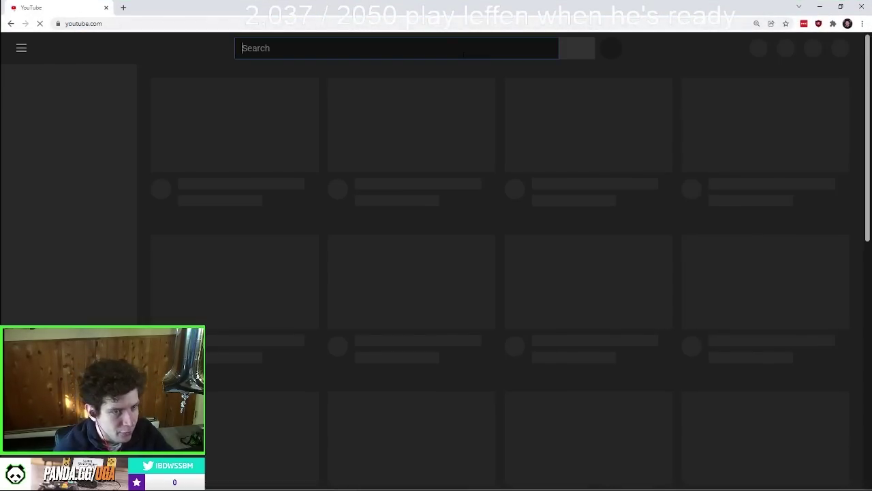
left_click(402, 48)
type("armada")
type(" h")
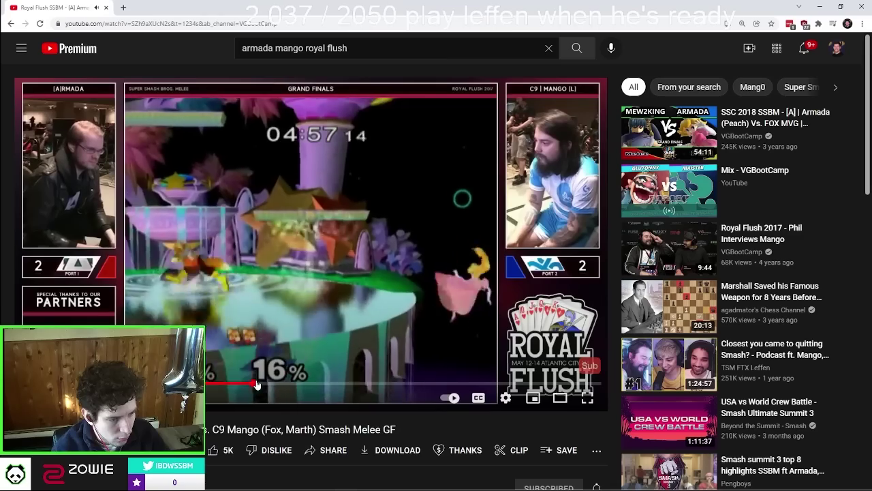
Step: Skip through the Royal Flush grand finals video to the offstage exchange around 4:27 on the match clock
key("Right")
key("Right")
key("Right")
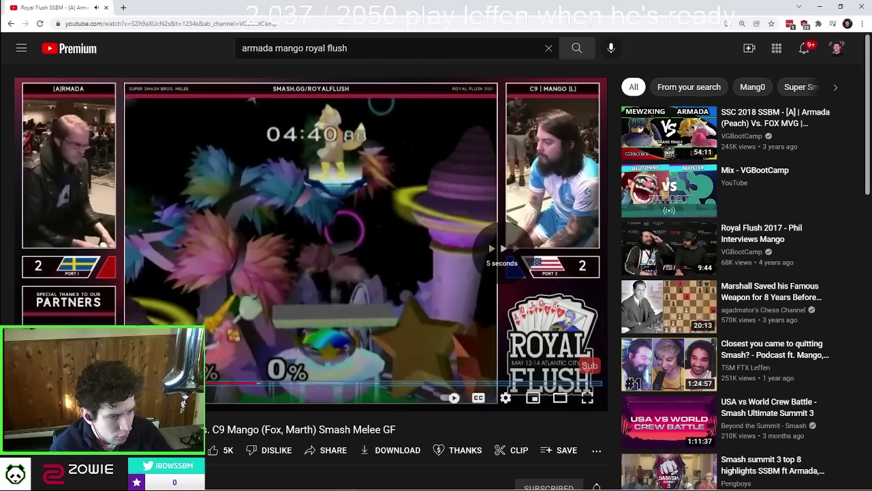
key("Right")
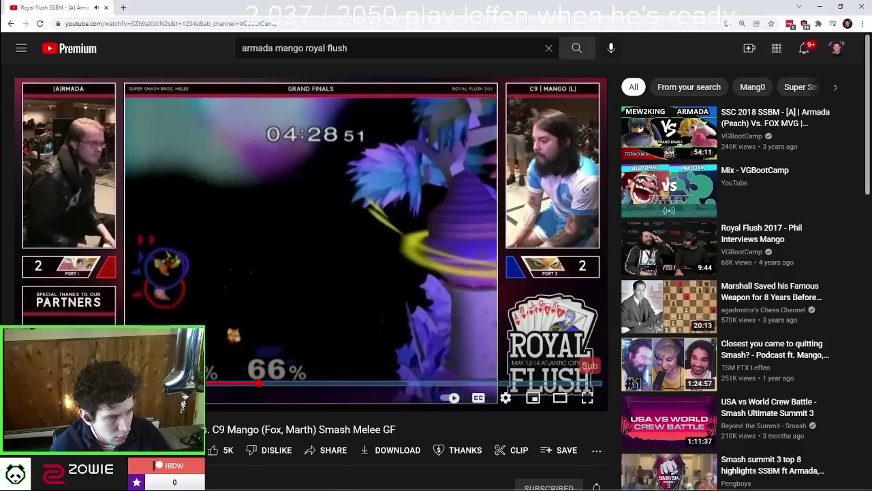
key("k")
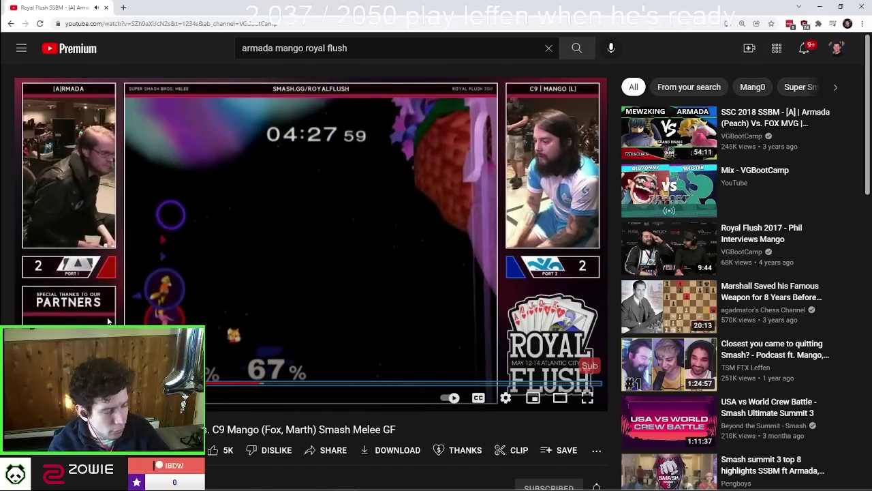
left_click(243, 264)
left_click(239, 268)
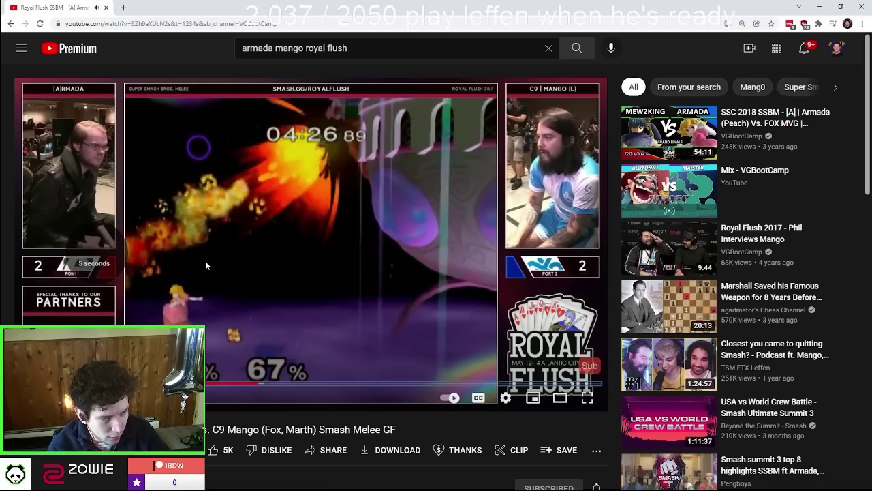
key("j")
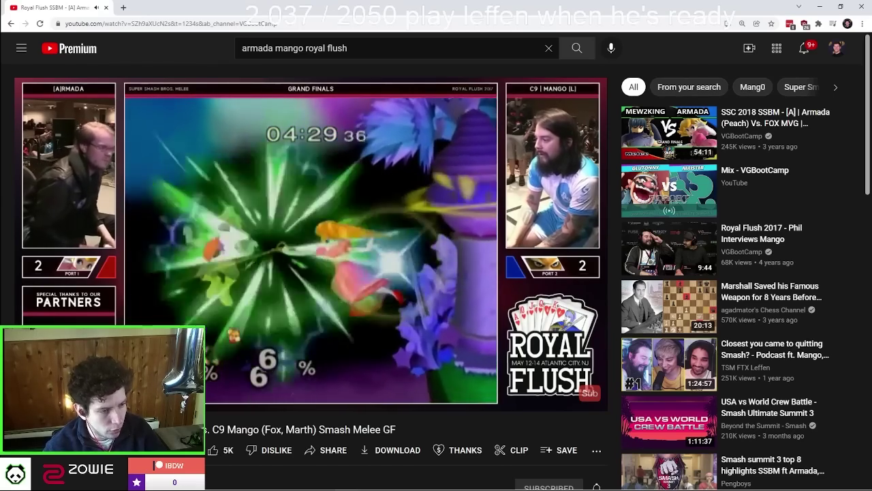
Step: Examine the offstage exchange by playing and pausing the video moment by moment, and close its tab to return to Excel
left_click(327, 268)
left_click(326, 269)
left_click(320, 262)
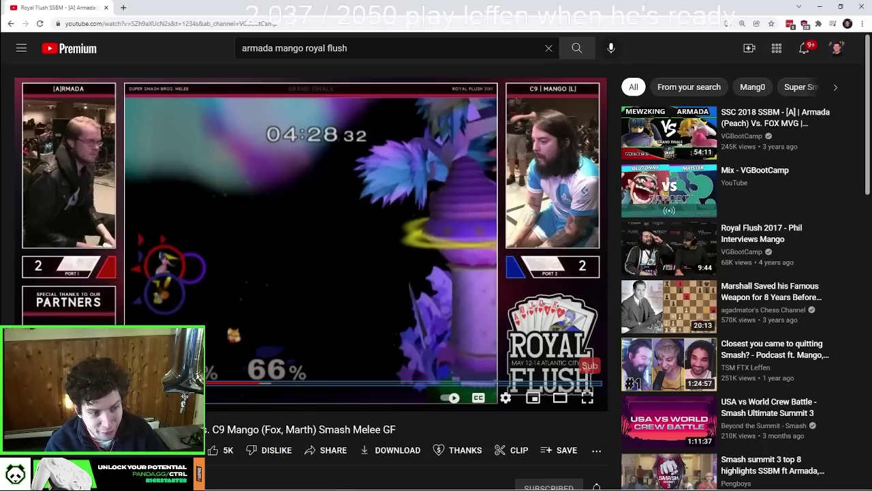
left_click(133, 302)
left_click(141, 303)
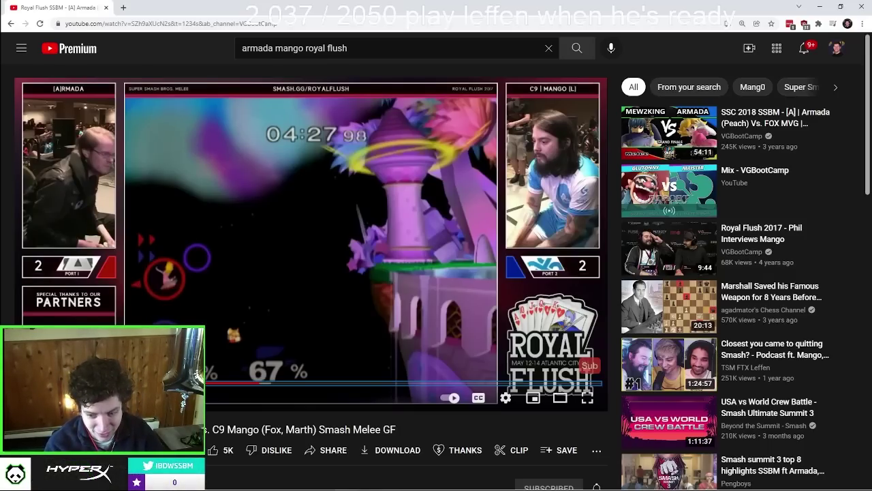
left_click(170, 322)
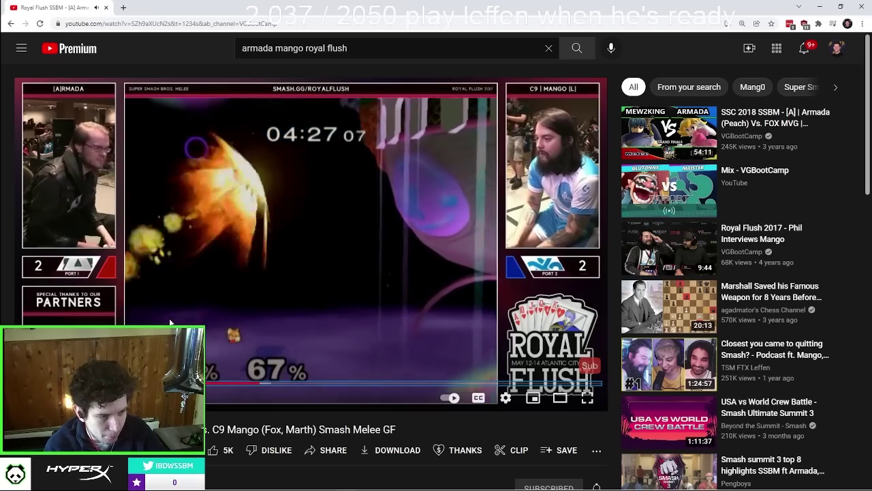
left_click(171, 323)
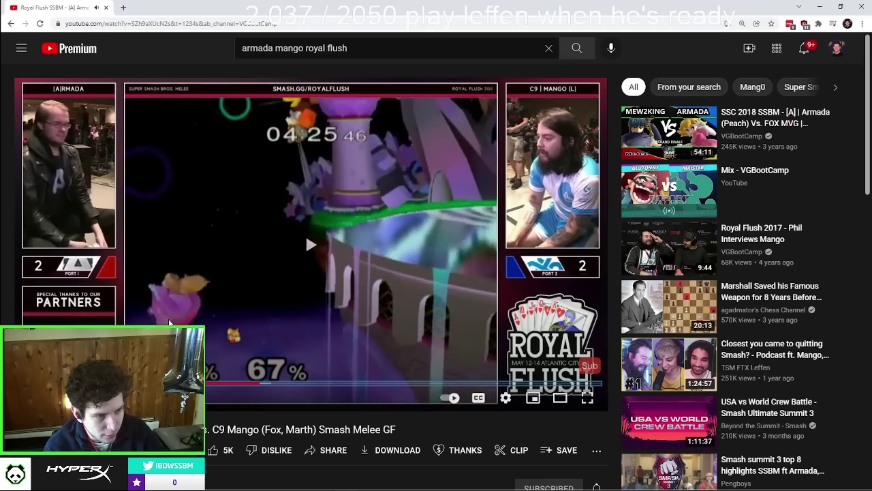
left_click(187, 308)
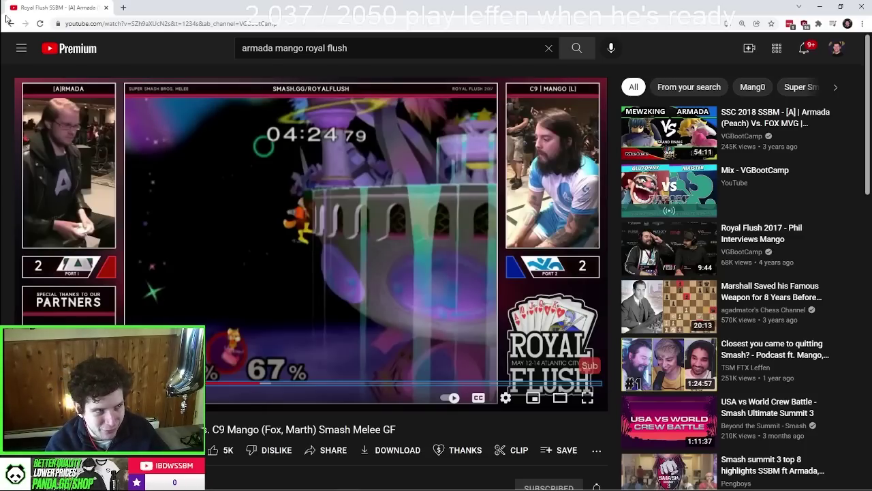
left_click(106, 8)
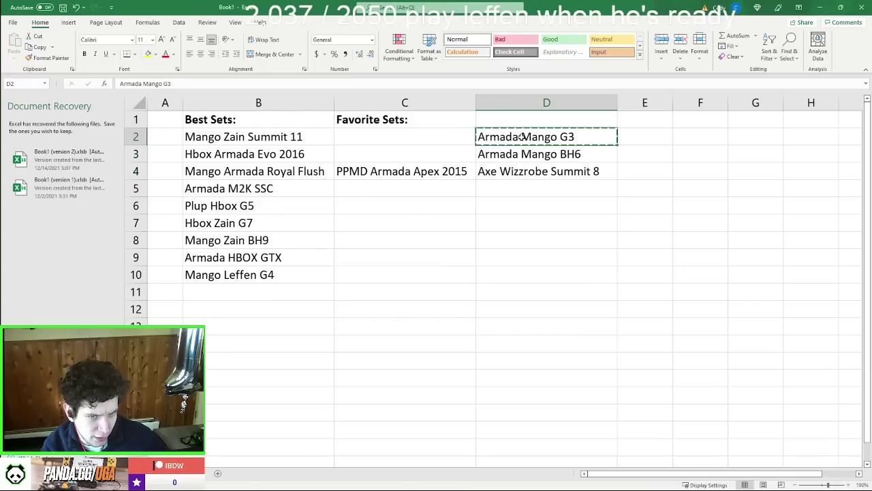
Step: Move Armada Mango G3 from D2 to B11 and Armada Mango BH6 from D3 to B12 under Best Sets
key("ctrl+v")
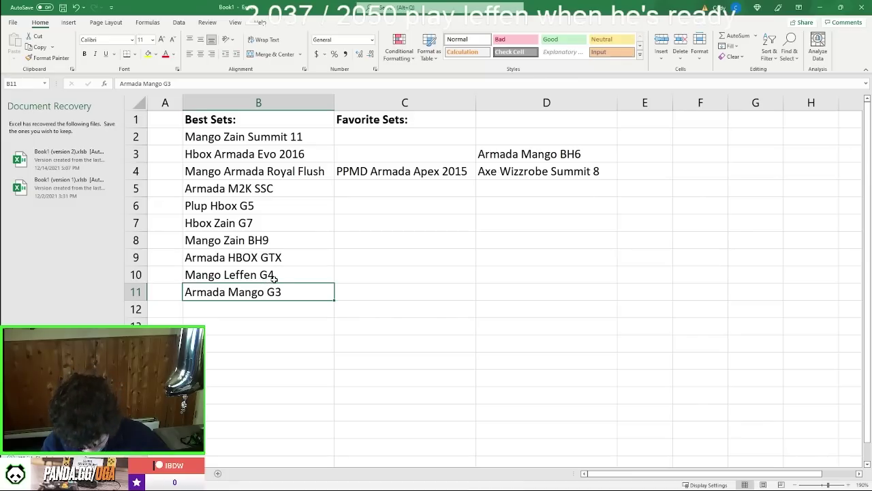
left_click(536, 153)
left_click(525, 172)
key("Up")
key("ctrl+x")
left_click(261, 315)
key("ctrl+v")
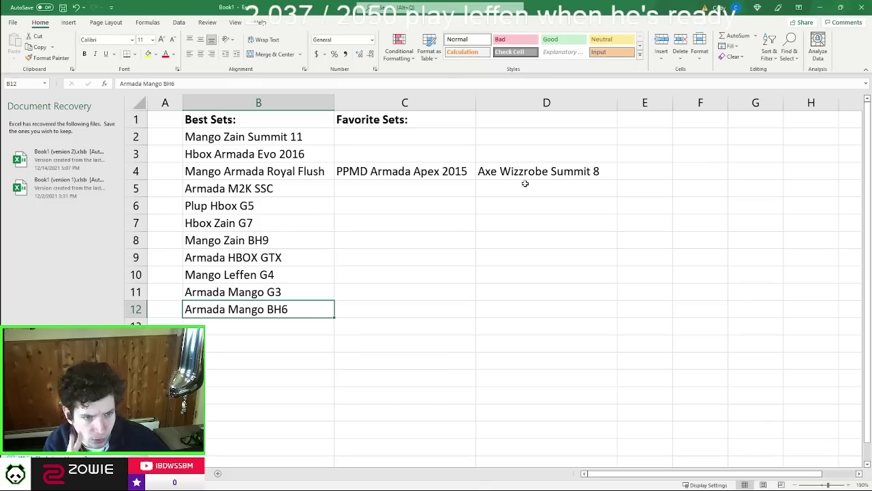
Step: Move Axe Wizzrobe Summit 8 from D4 to B13 at the end of Best Sets
left_click(525, 183)
left_click_drag(525, 179, 321, 328)
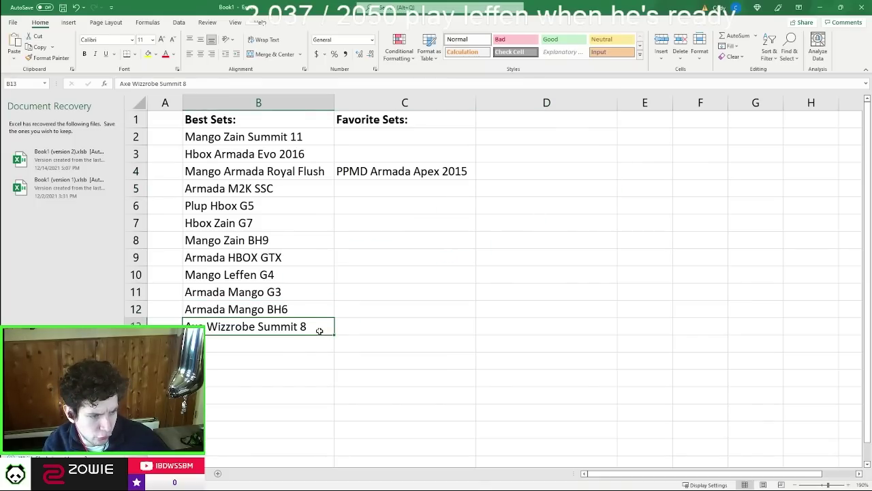
left_click(356, 322)
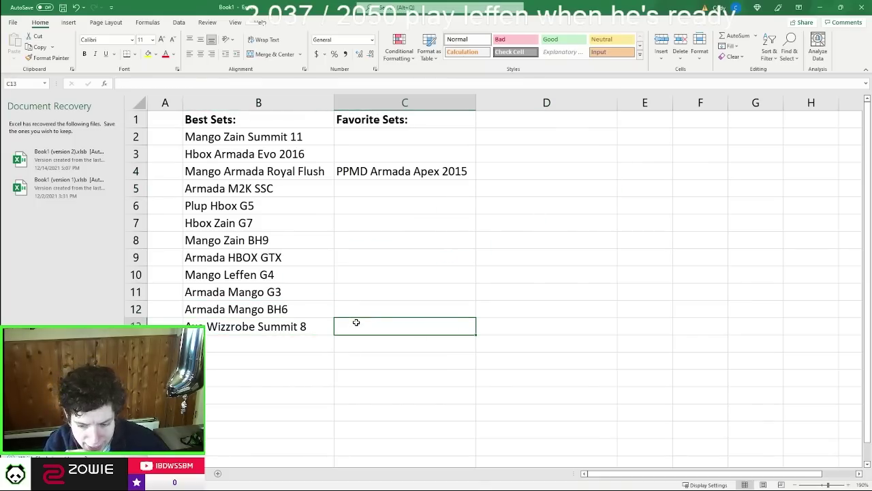